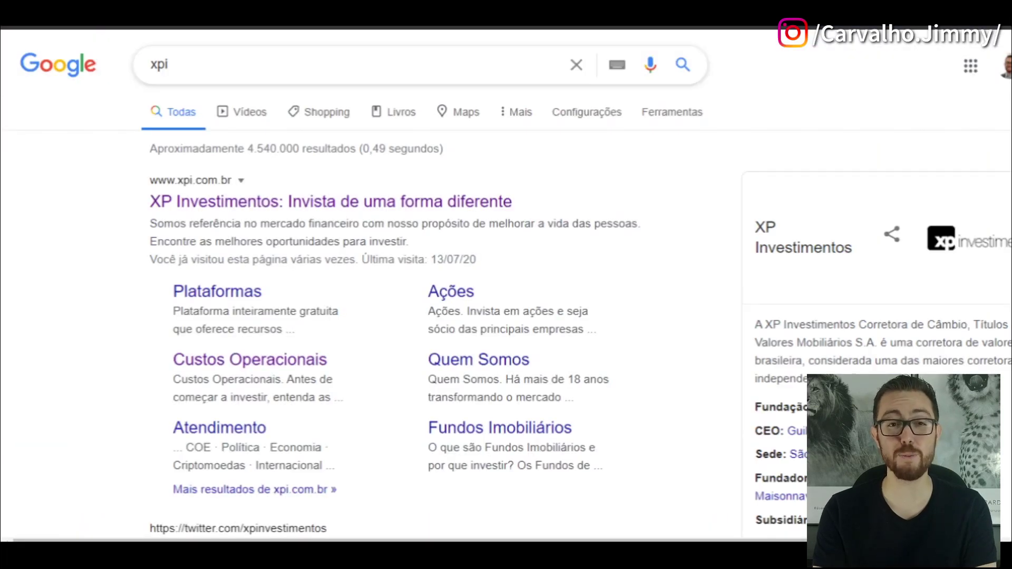
Search Google for xp and open the XP Investimentos website from the results.
click(169, 64)
key(BackSpace)
key(Return)
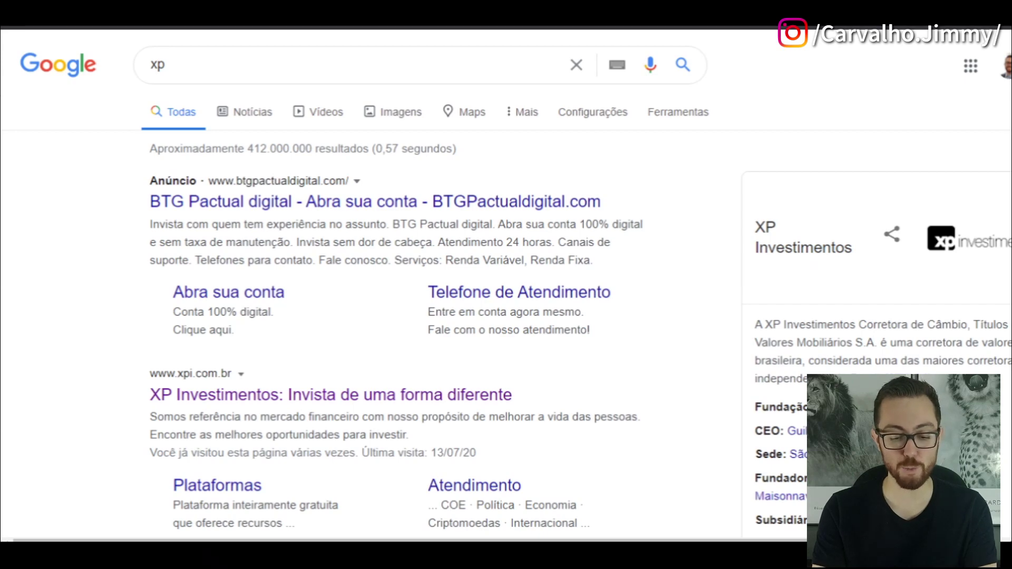
scroll(327, 271, down, 2)
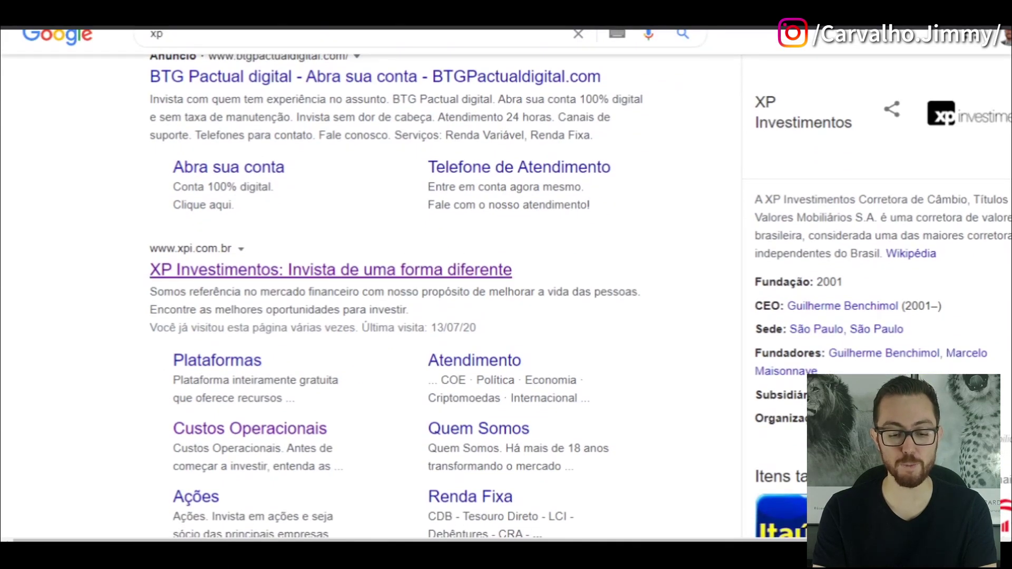
click(327, 269)
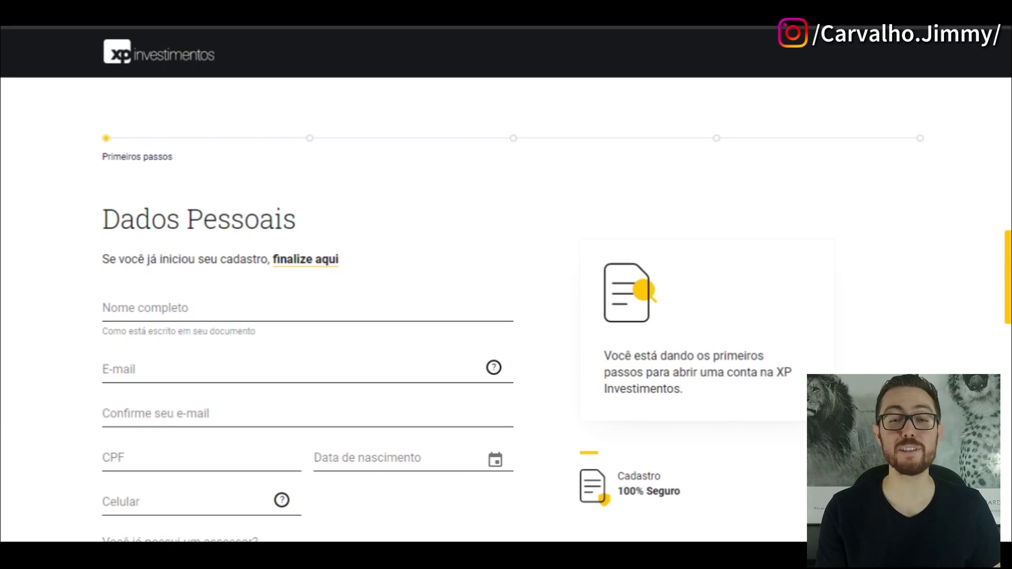
Examine the fields and declarations in XP's account opening forms for personal data and identification.
scroll(453, 305, down, 3)
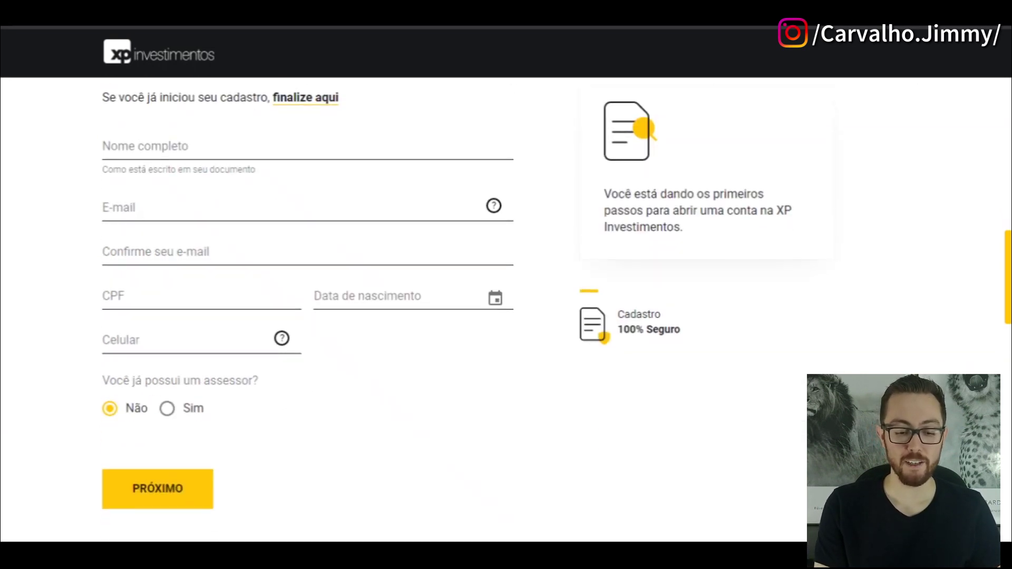
scroll(453, 306, up, 1)
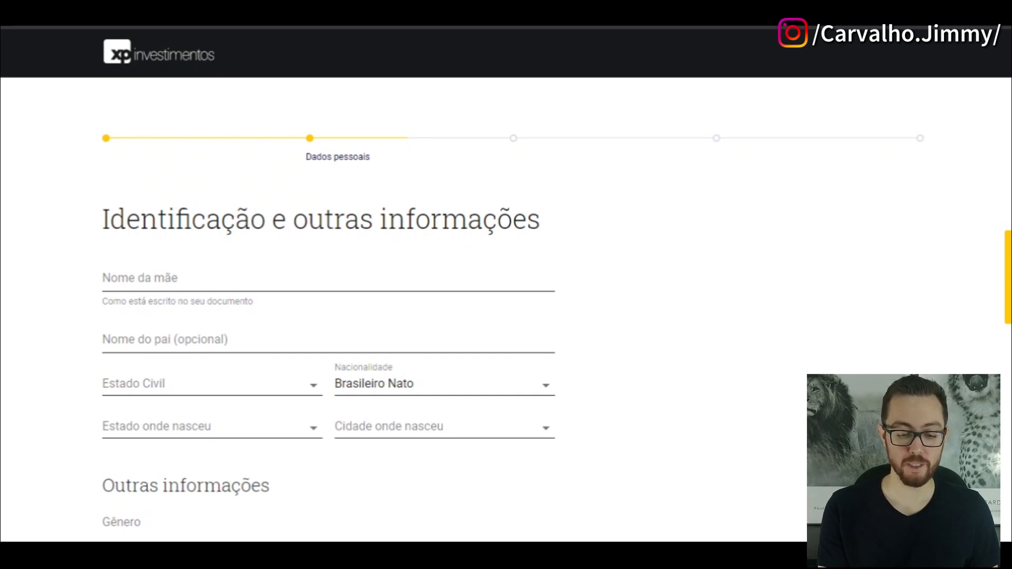
scroll(506, 311, down, 5)
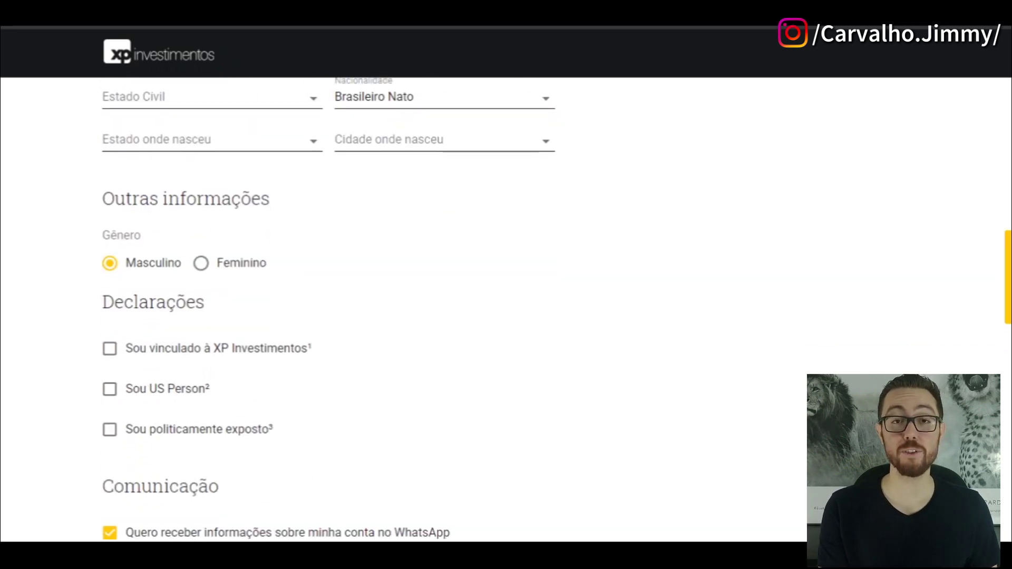
scroll(329, 308, down, 1)
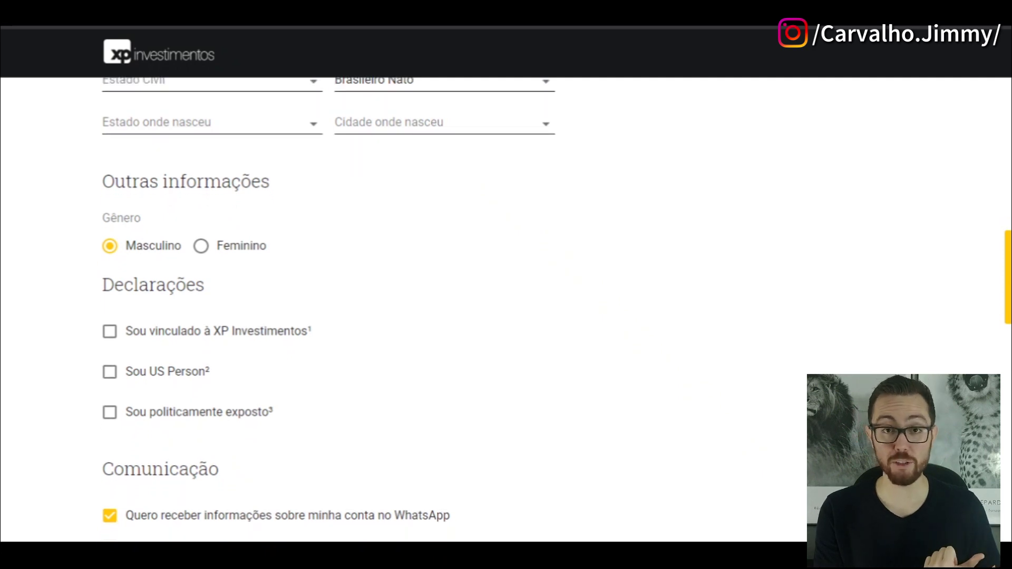
scroll(506, 311, down, 1)
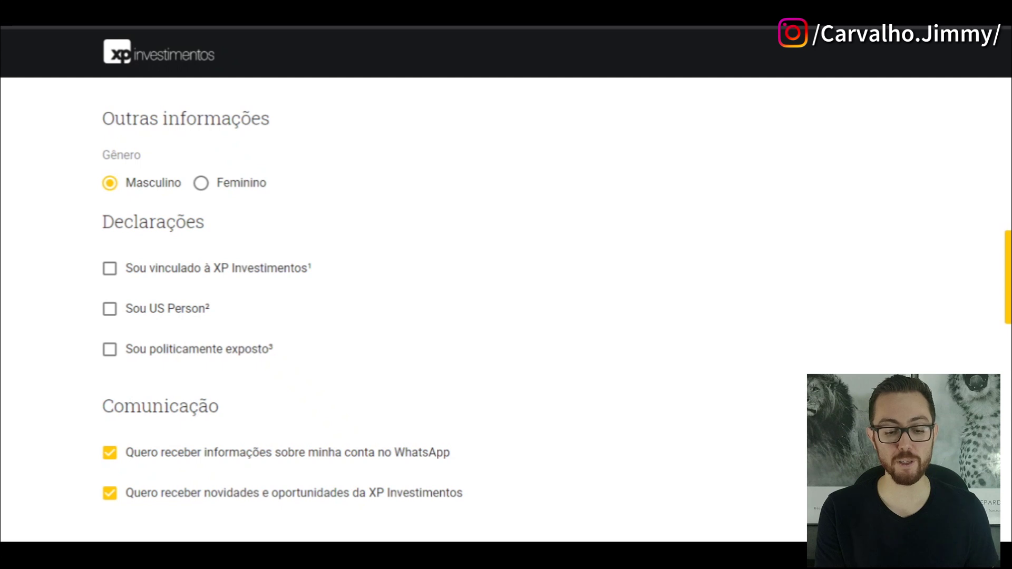
scroll(506, 309, up, 1)
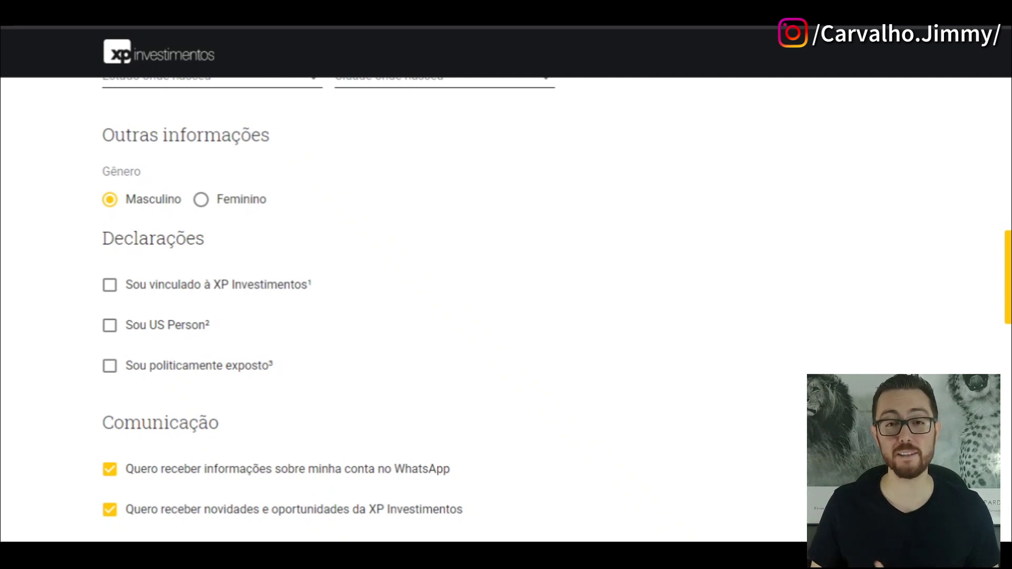
scroll(506, 311, down, 1)
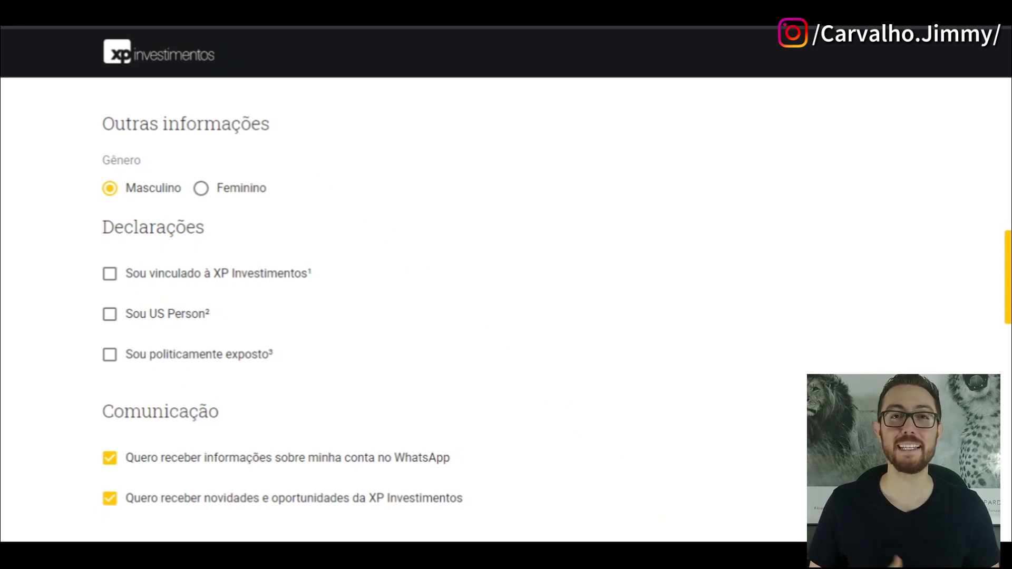
scroll(506, 310, down, 5)
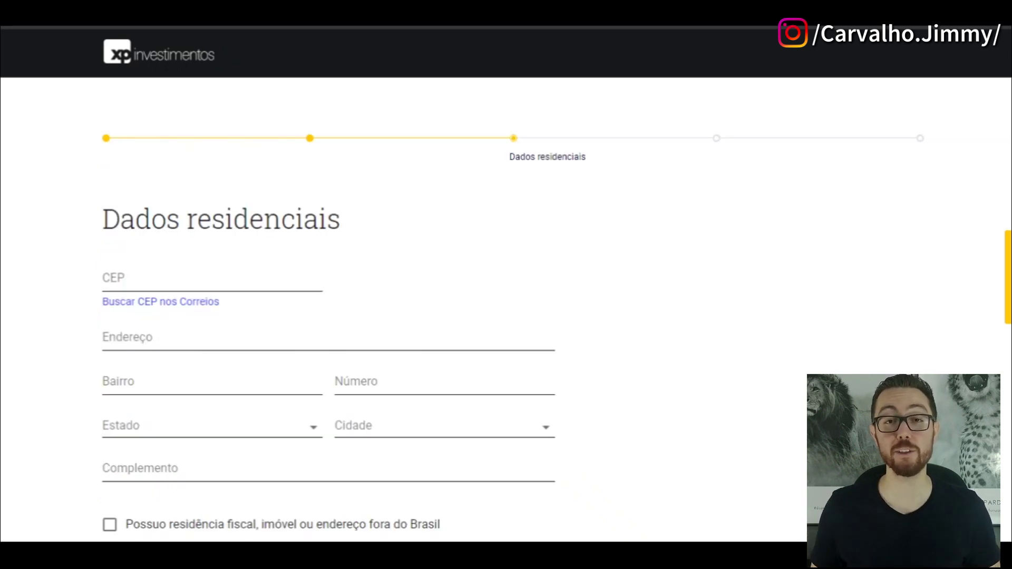
Examine the residential data form, temporarily enabling the option for tax residence, property or address outside Brazil to see its extra fields.
scroll(506, 316, down, 1)
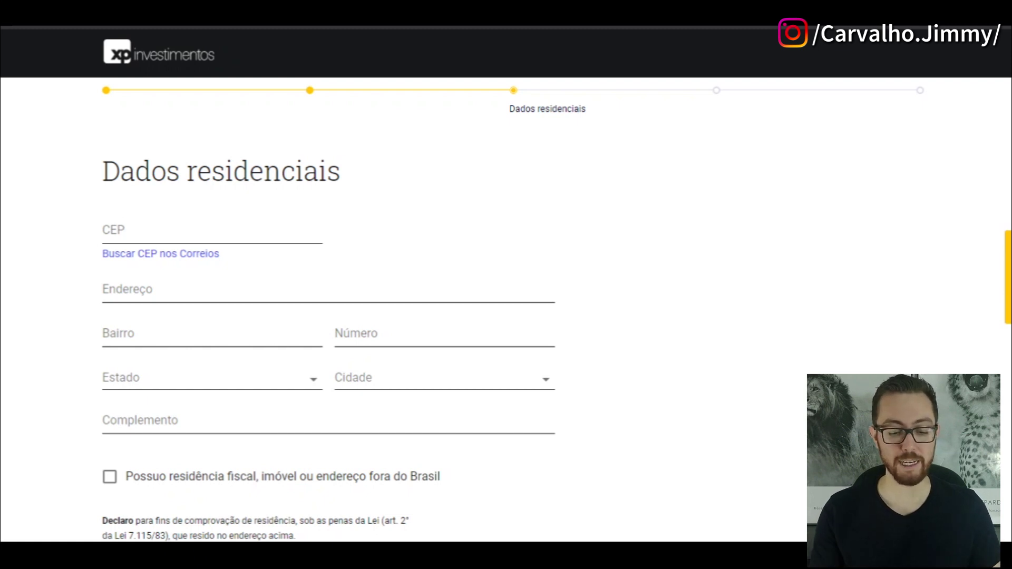
scroll(329, 295, down, 2)
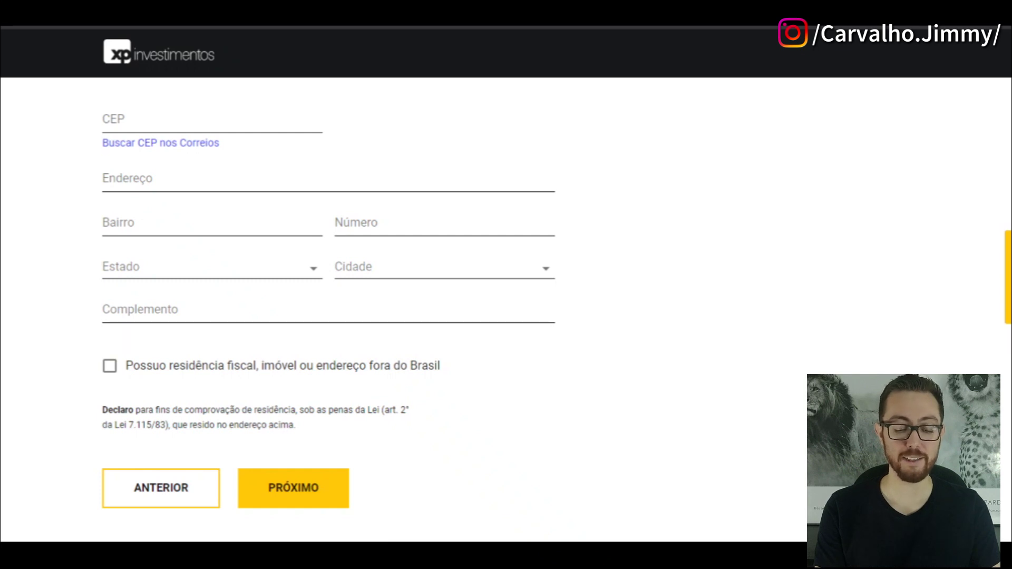
click(109, 366)
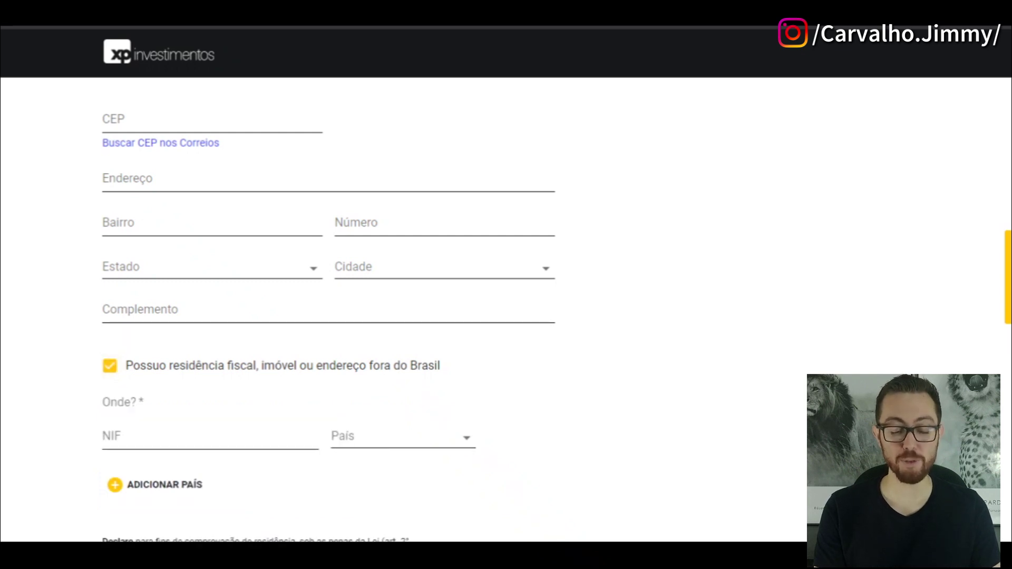
scroll(328, 295, down, 2)
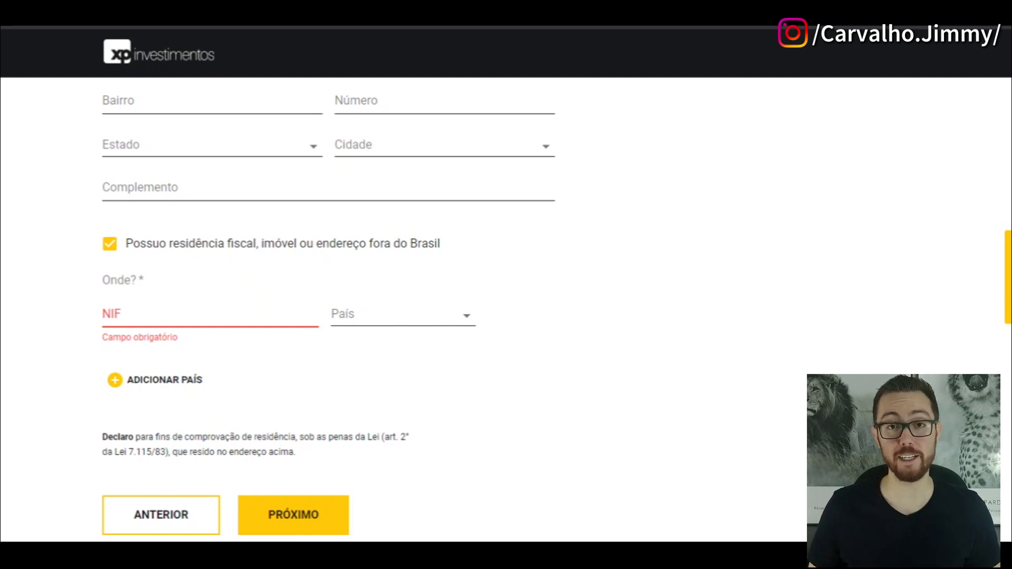
click(110, 243)
scroll(327, 316, up, 3)
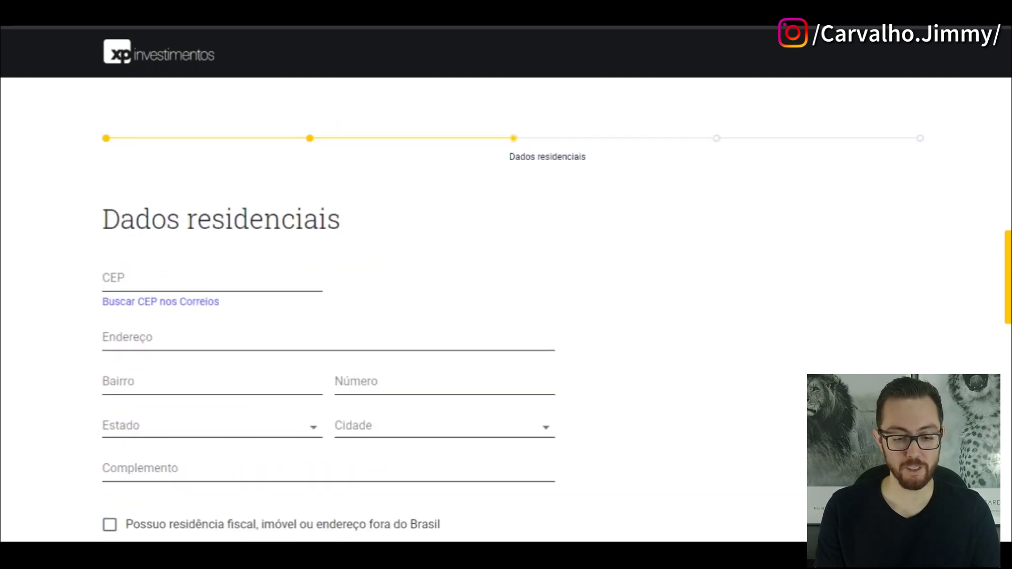
Review XP's bank account and asset data form, including resource origins and intended products, and the Próximos Passos page.
scroll(326, 316, down, 1)
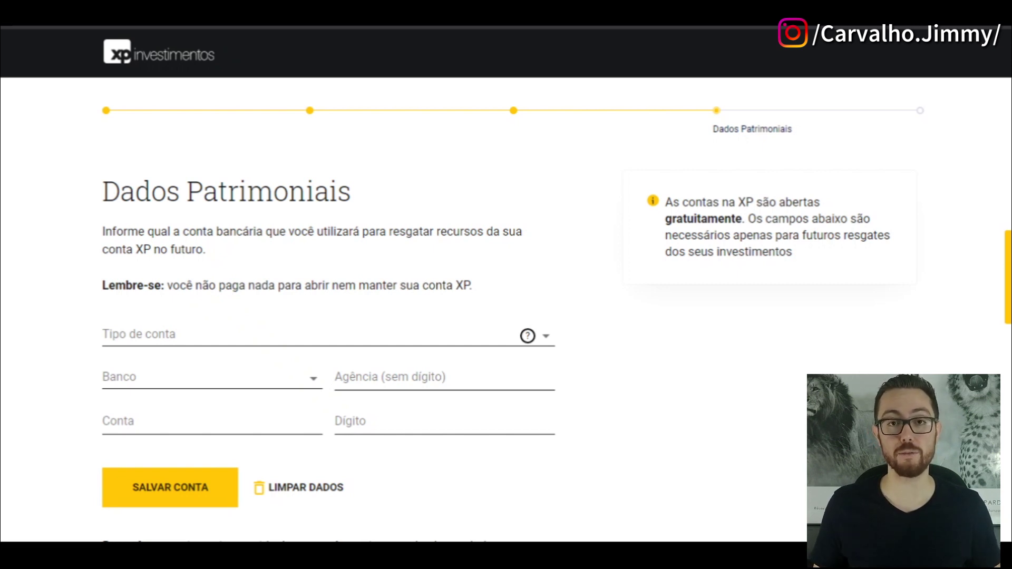
scroll(327, 316, down, 5)
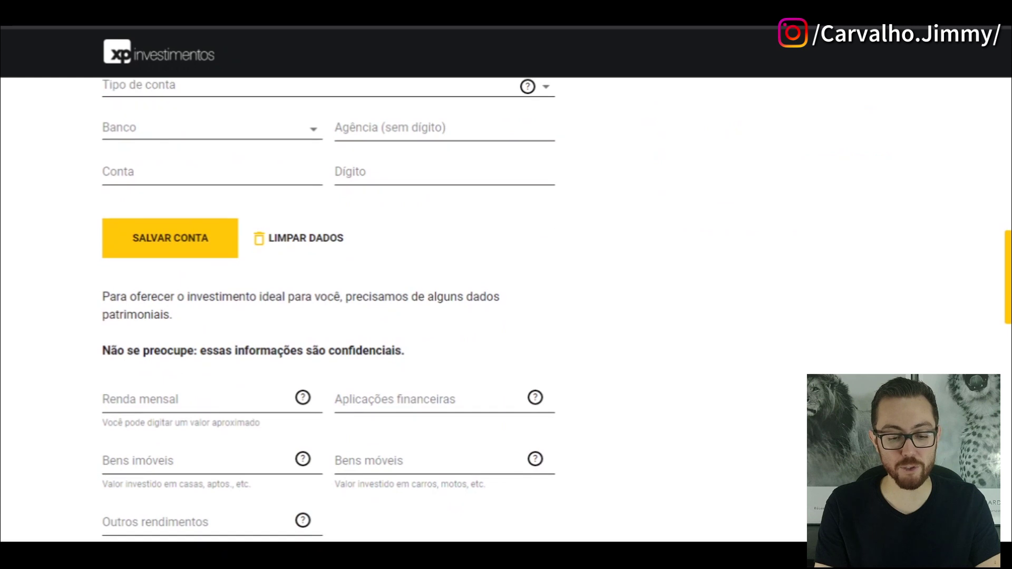
scroll(327, 310, down, 1)
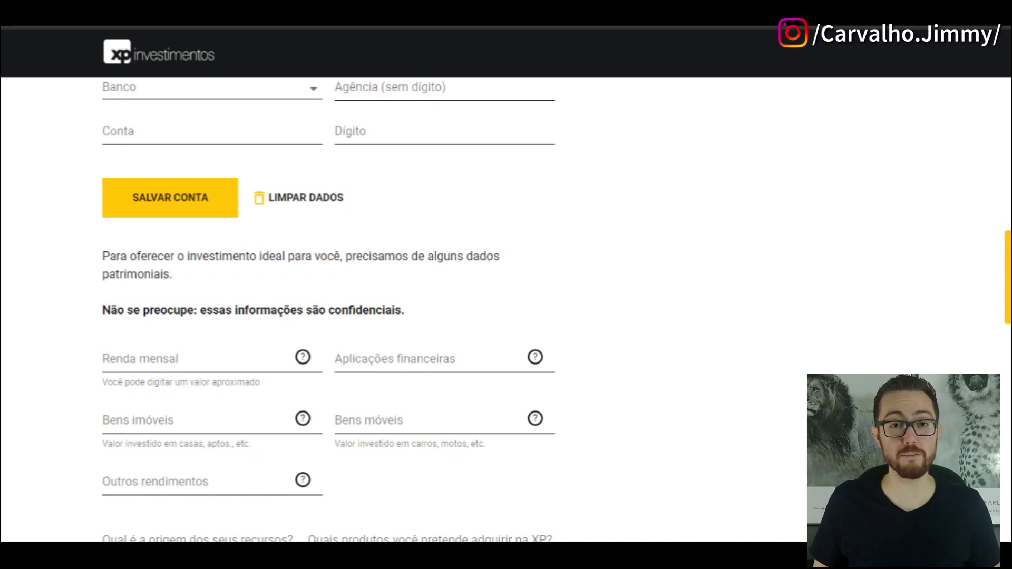
scroll(329, 304, down, 4)
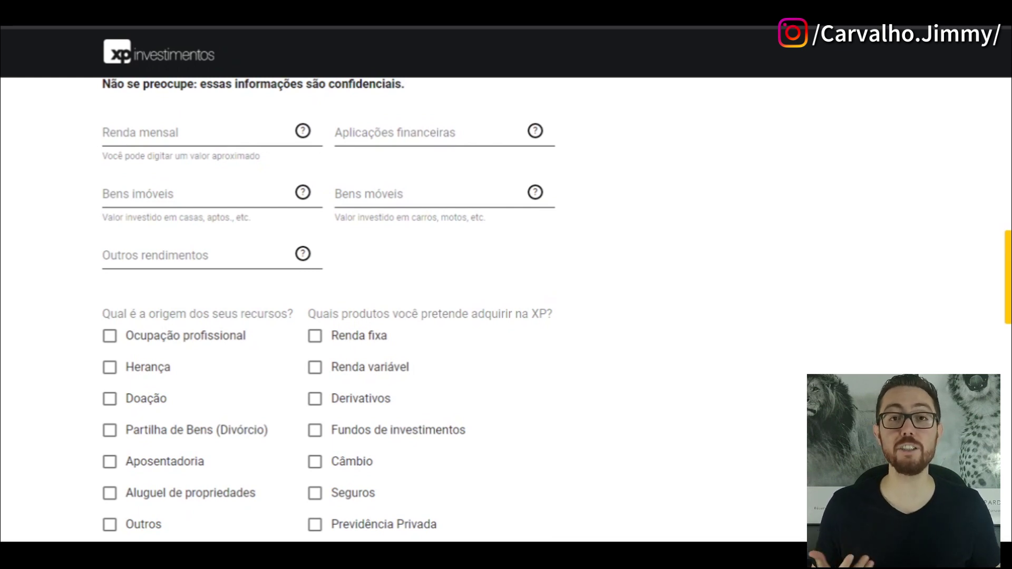
scroll(329, 304, down, 3)
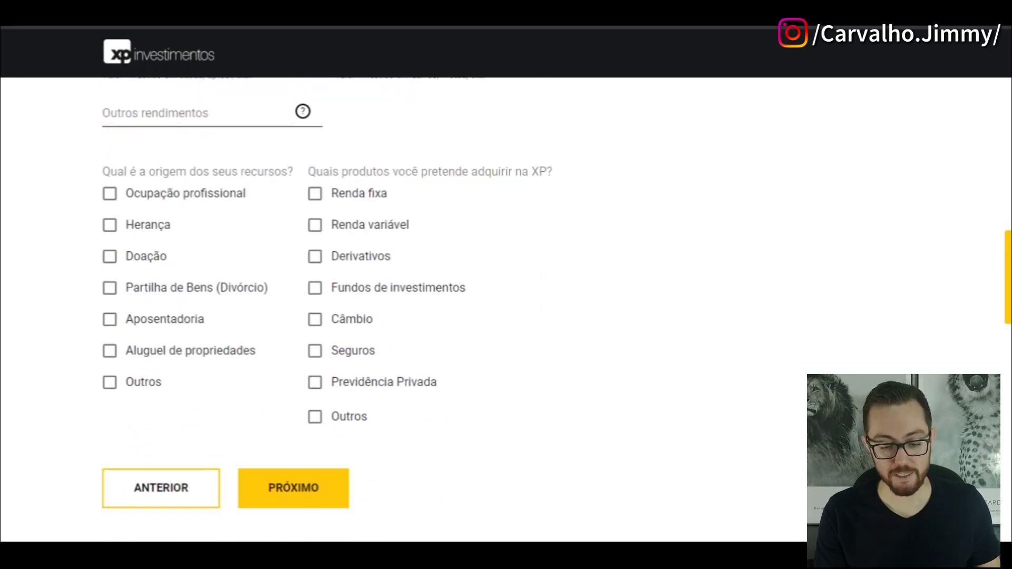
scroll(329, 304, up, 2)
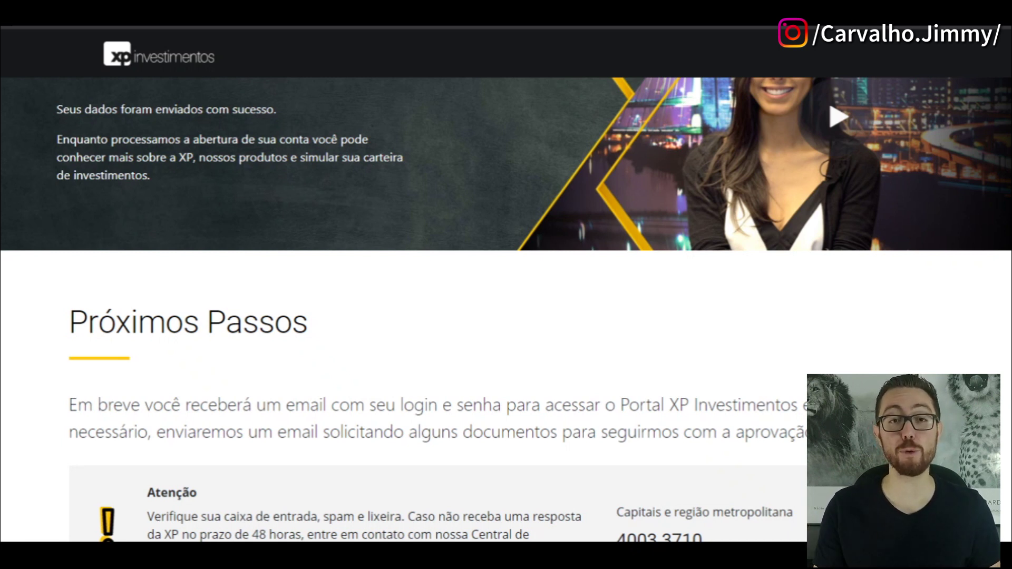
scroll(506, 311, down, 3)
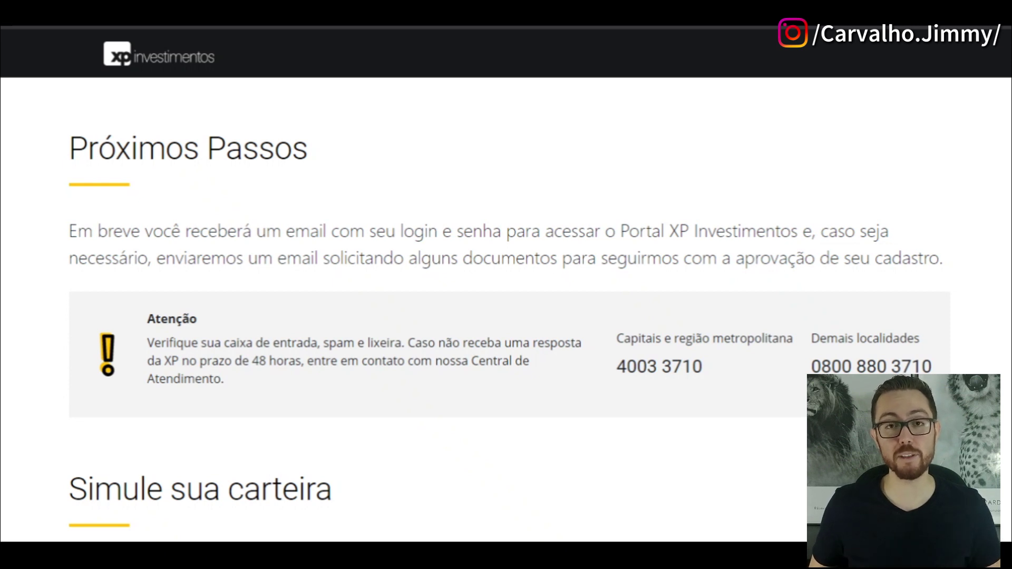
scroll(506, 309, down, 1)
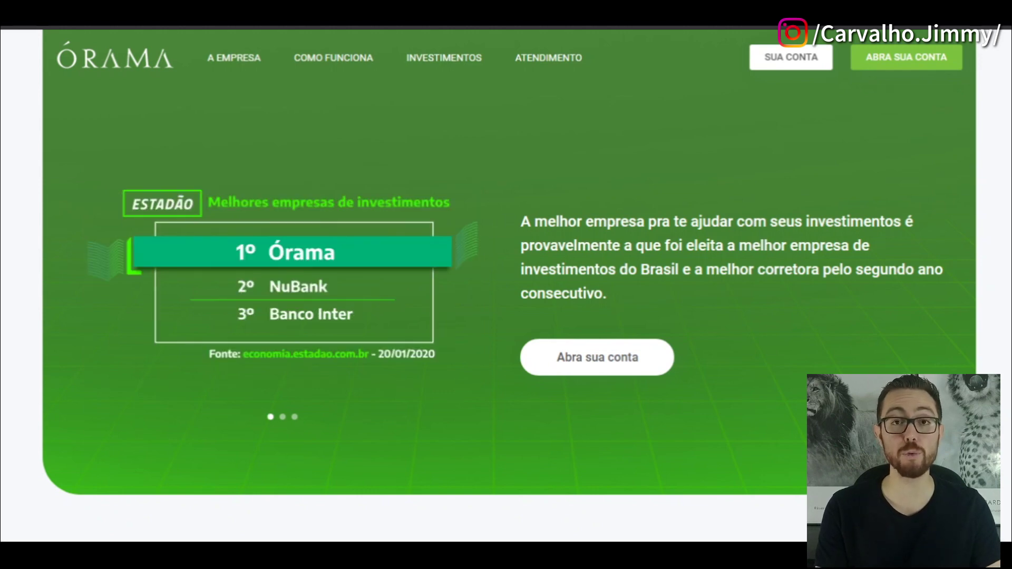
Search Google for orama and open the Órama website from the results.
key(ctrl+l)
text(orama)
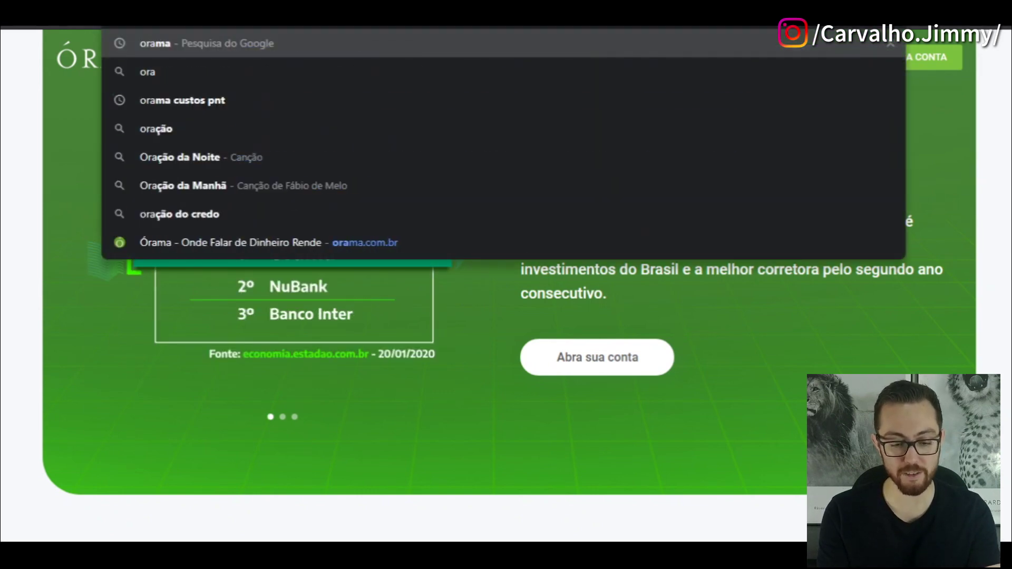
key(Return)
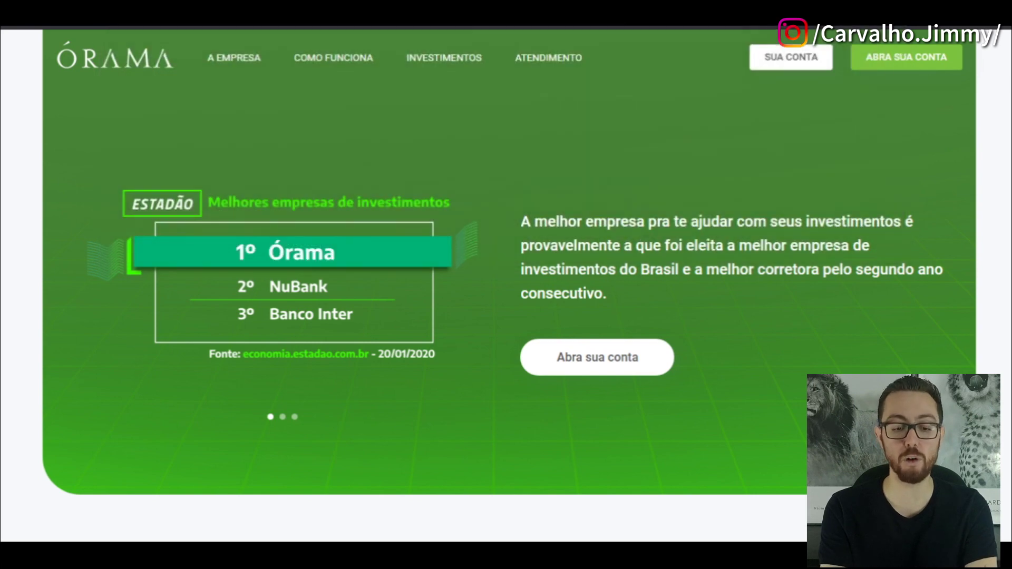
scroll(506, 290, down, 2)
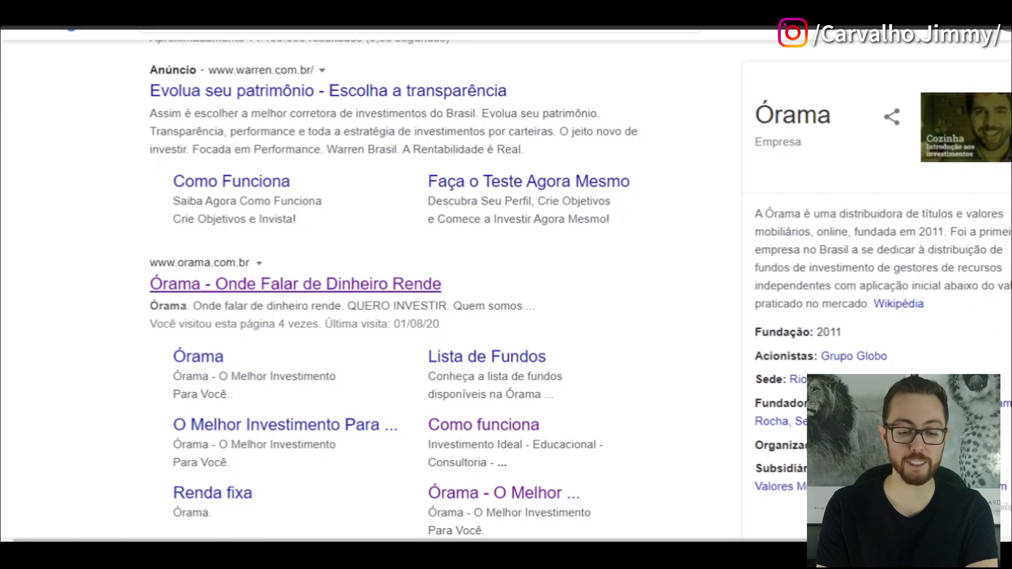
click(295, 283)
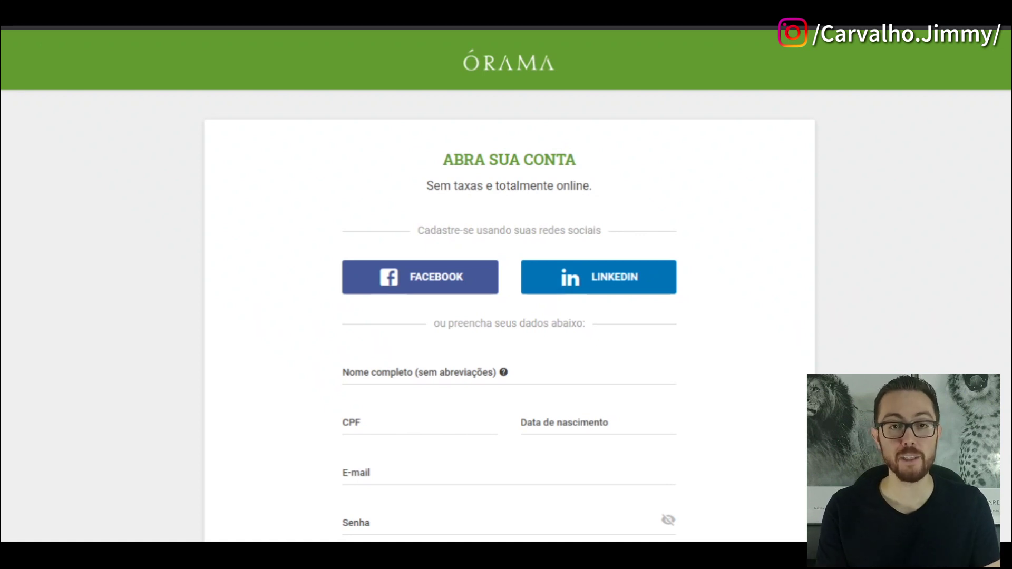
Review Órama's login creation and Sobre Você forms, and request the SMS code for mobile phone validation.
scroll(506, 316, down, 2)
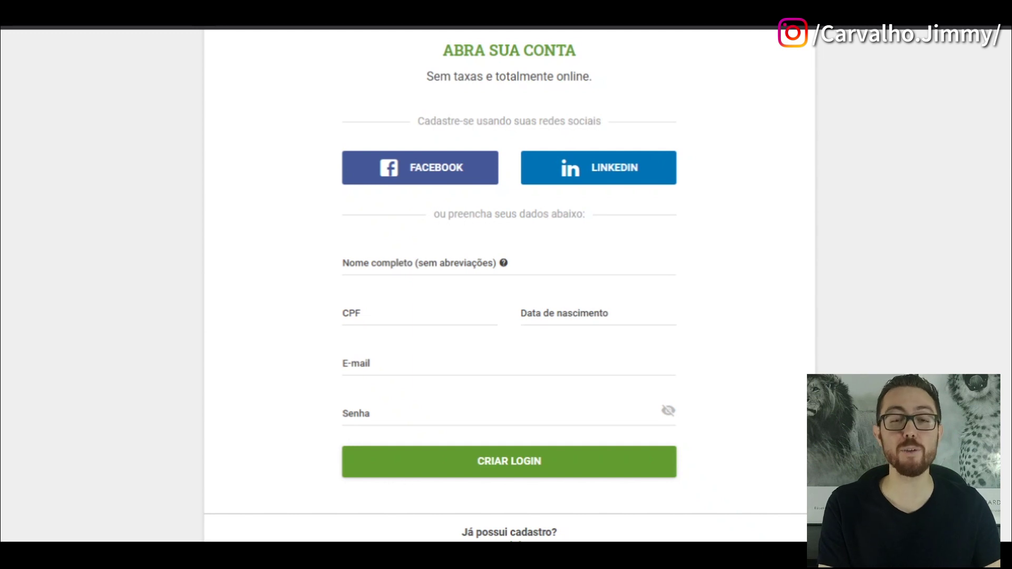
scroll(506, 316, down, 1)
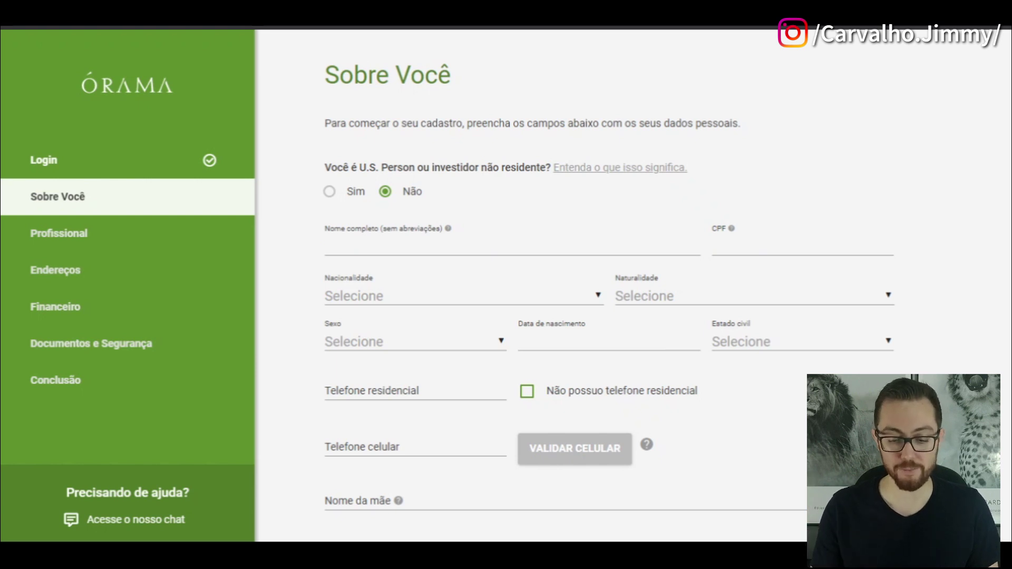
scroll(580, 285, down, 8)
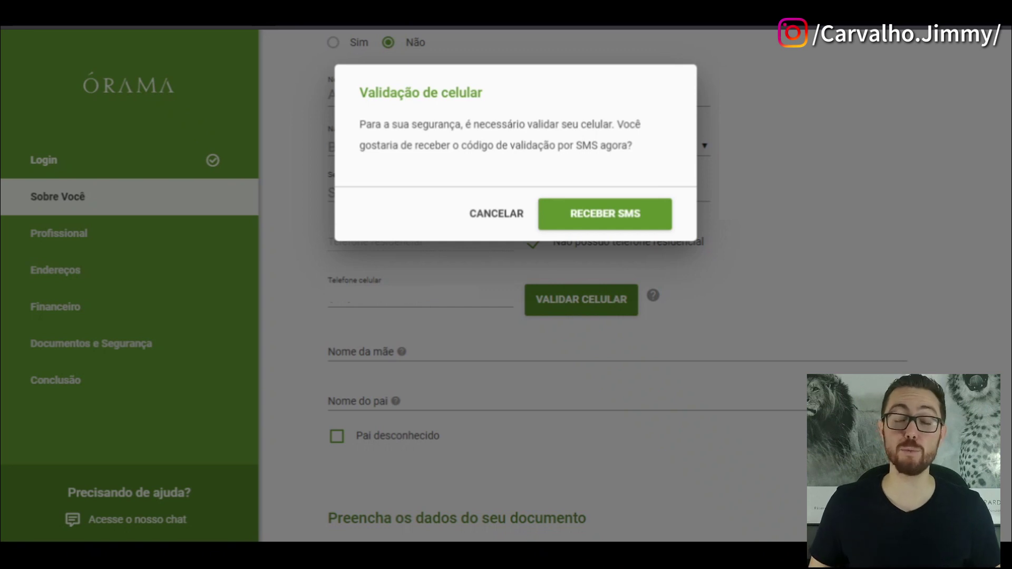
key(Return)
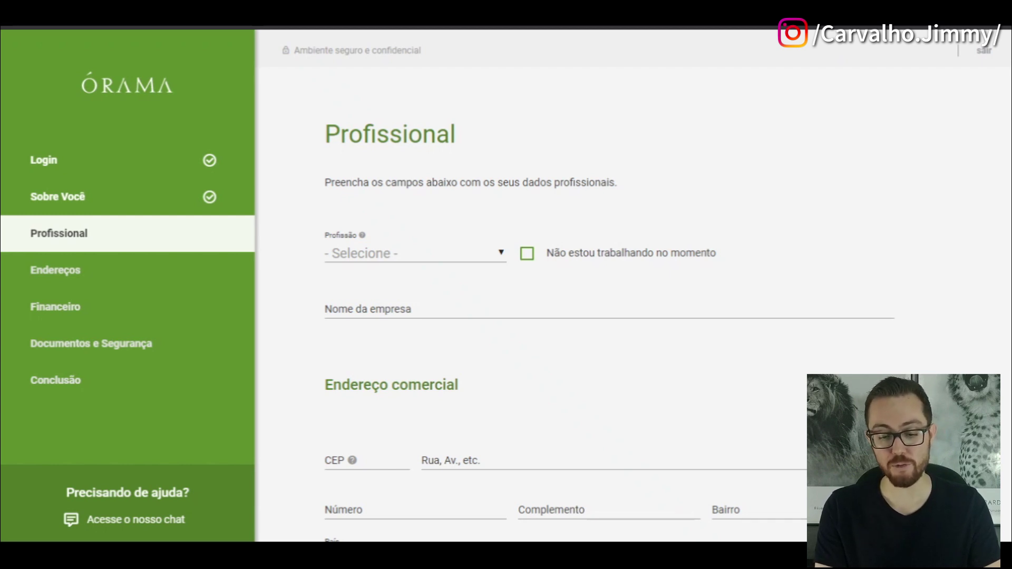
Examine the fields in Órama's Profissional and Financeiro forms, including business address, assets and bank details.
scroll(609, 279, down, 3)
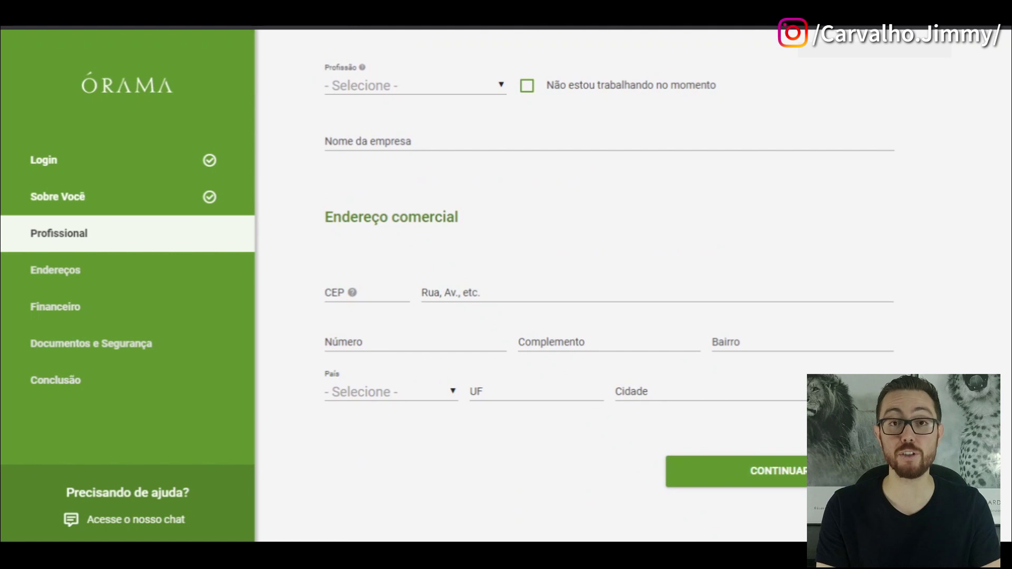
scroll(609, 285, up, 2)
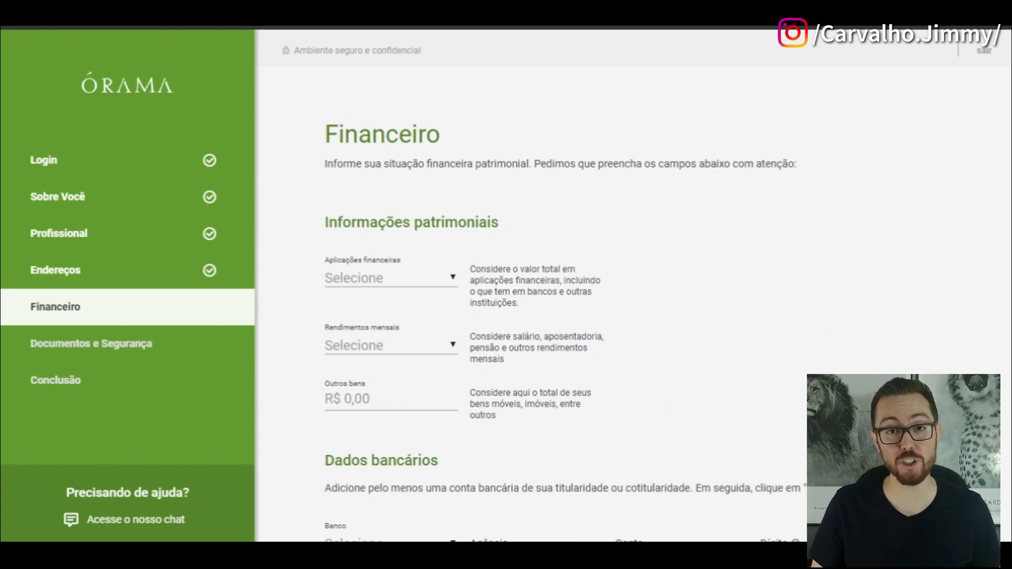
scroll(632, 316, down, 2)
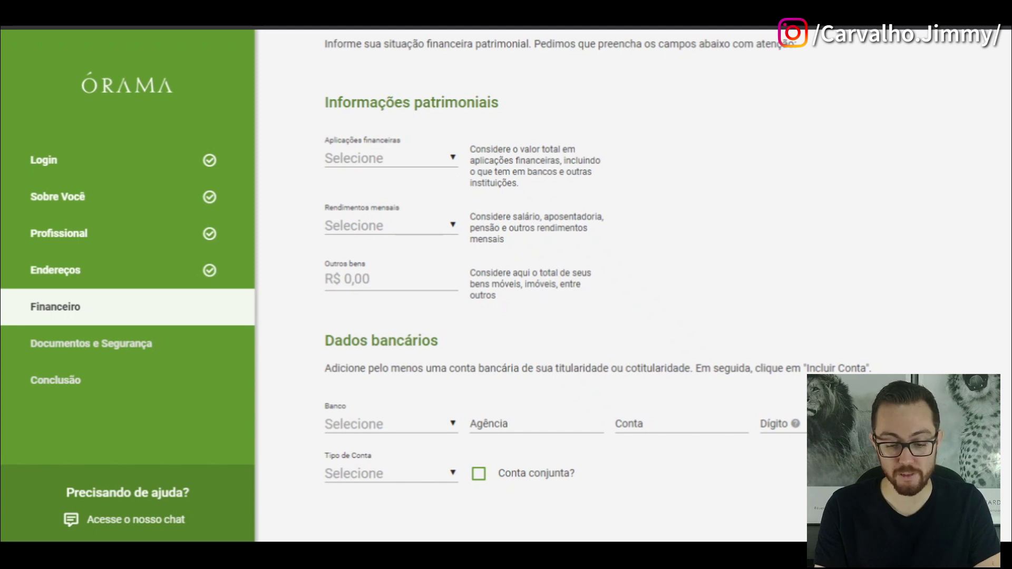
scroll(590, 290, down, 2)
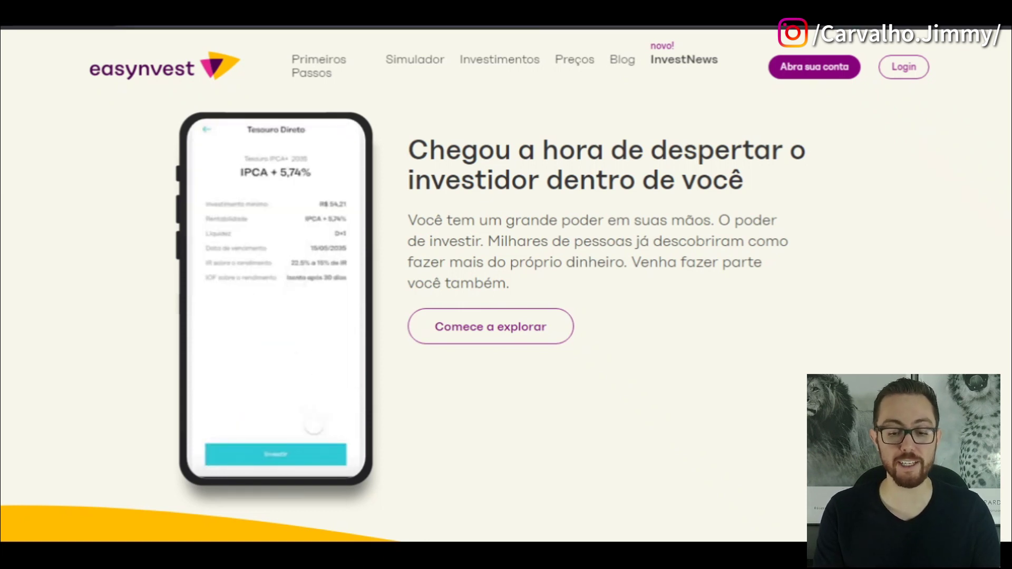
Search Google for easynvest, open the Easynvest website and view its account registration form.
text(easynvest)
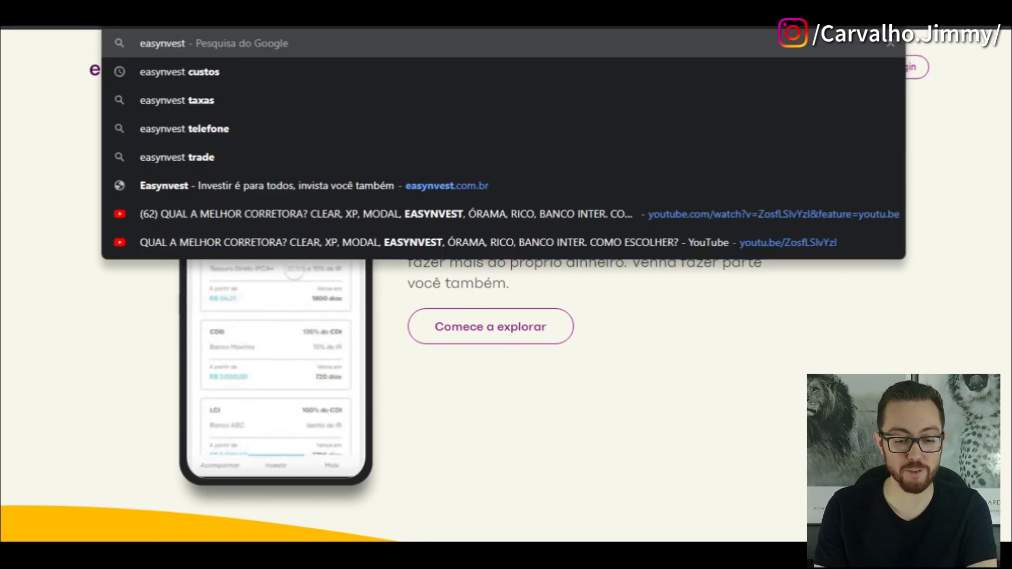
key(Return)
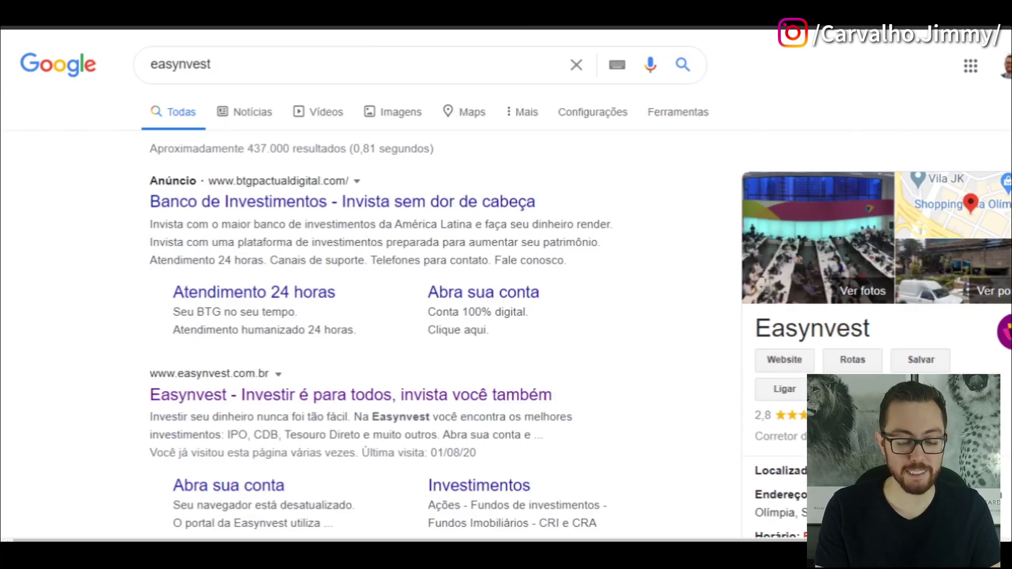
click(351, 395)
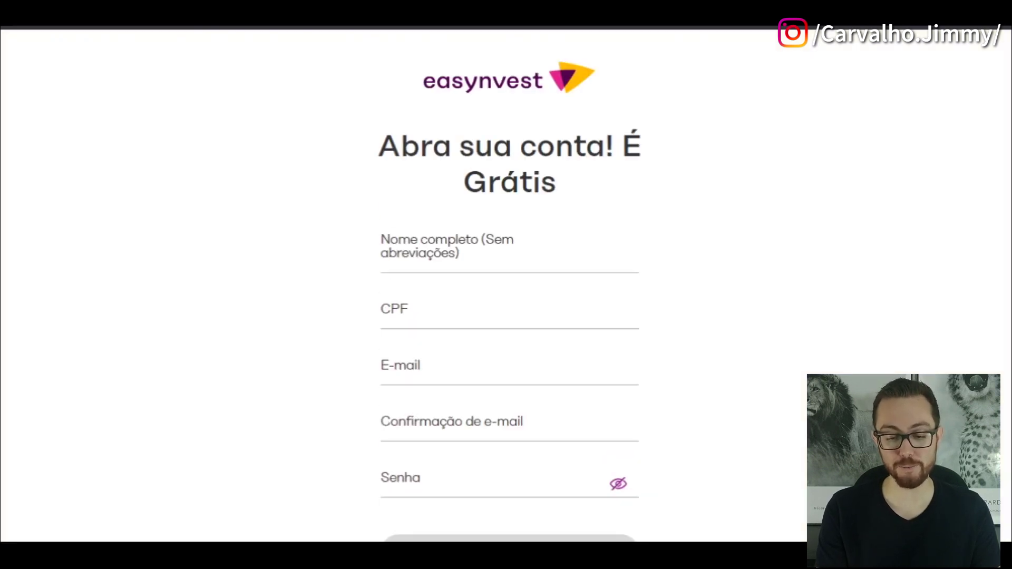
scroll(509, 284, down, 1)
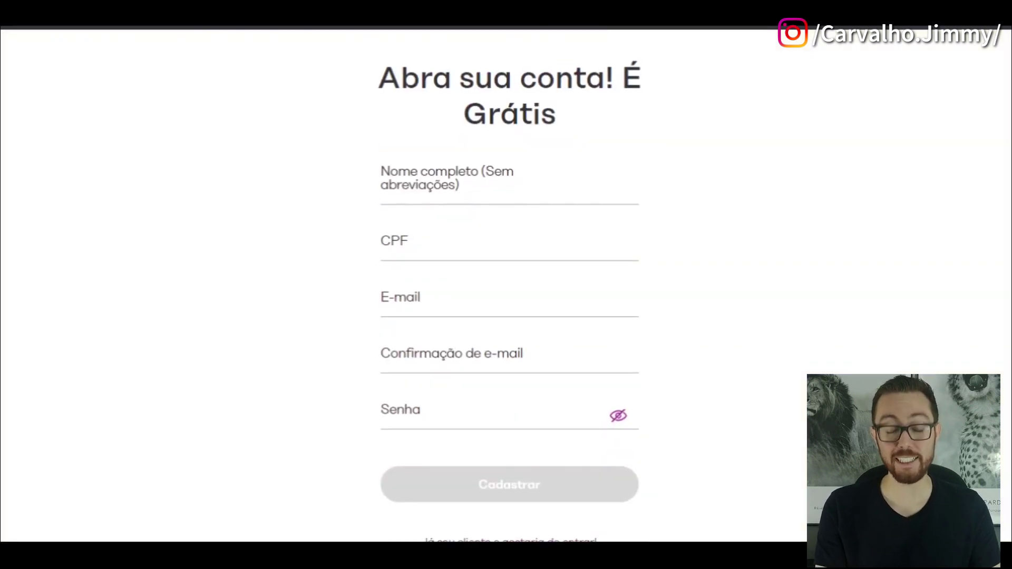